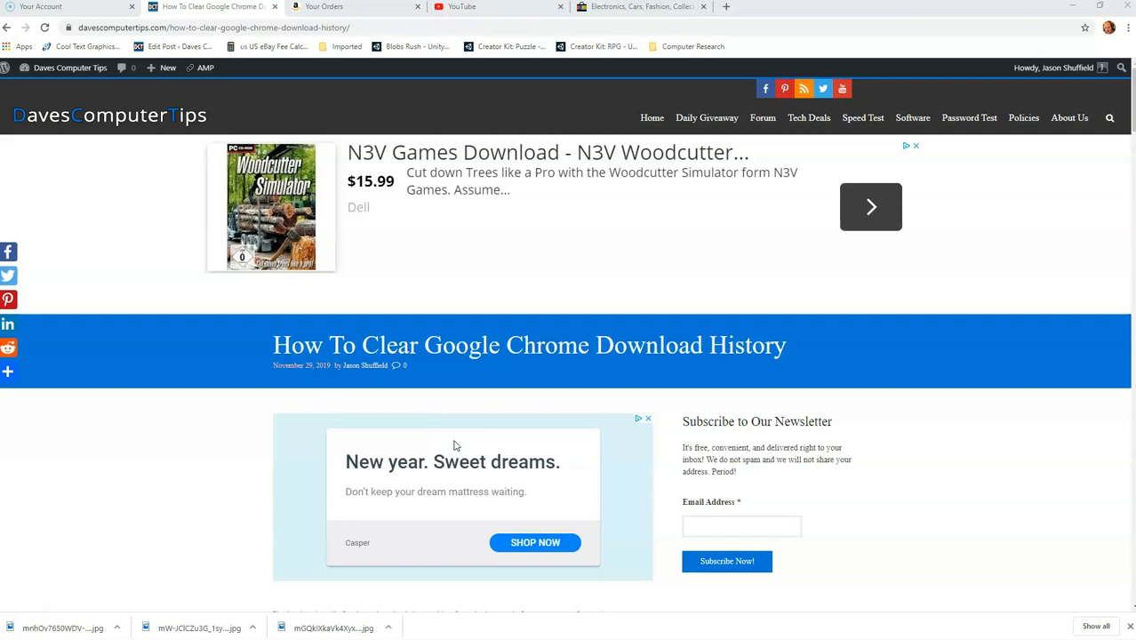
Focus the Chrome window showing the article on clearing download history.
{"action": "left_click", "coordinate": [451, 484]}
Bring up Chrome's three-dot main menu to reach the Downloads page.
{"action": "left_click", "coordinate": [1126, 27]}
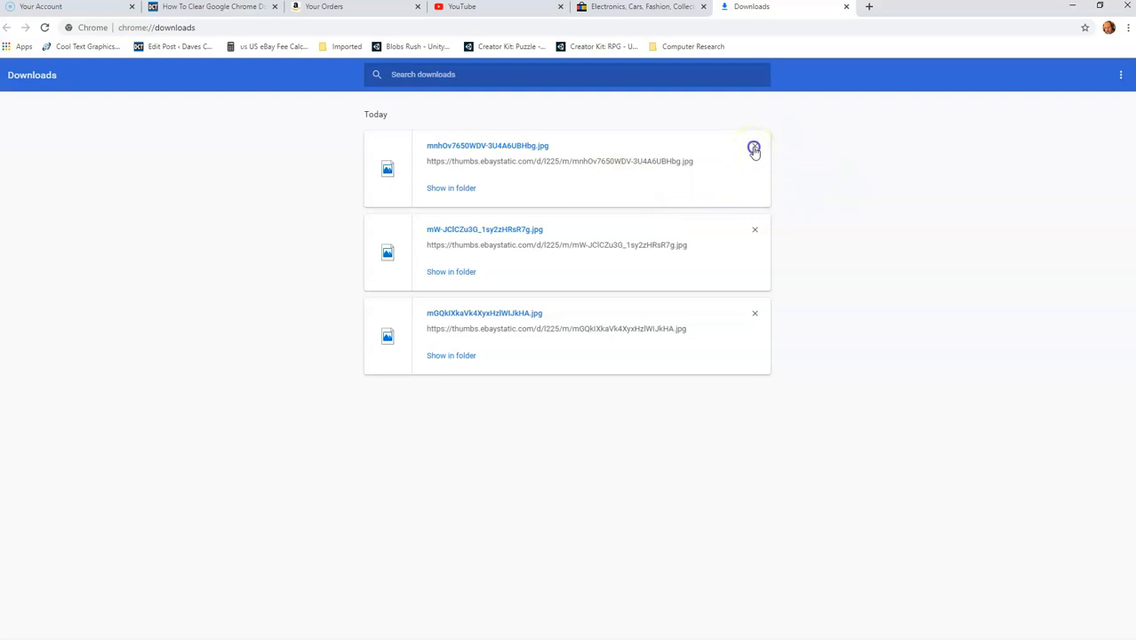
Remove the first downloaded image, leaving two entries, and reach the list's More actions.
{"action": "left_click", "coordinate": [755, 148]}
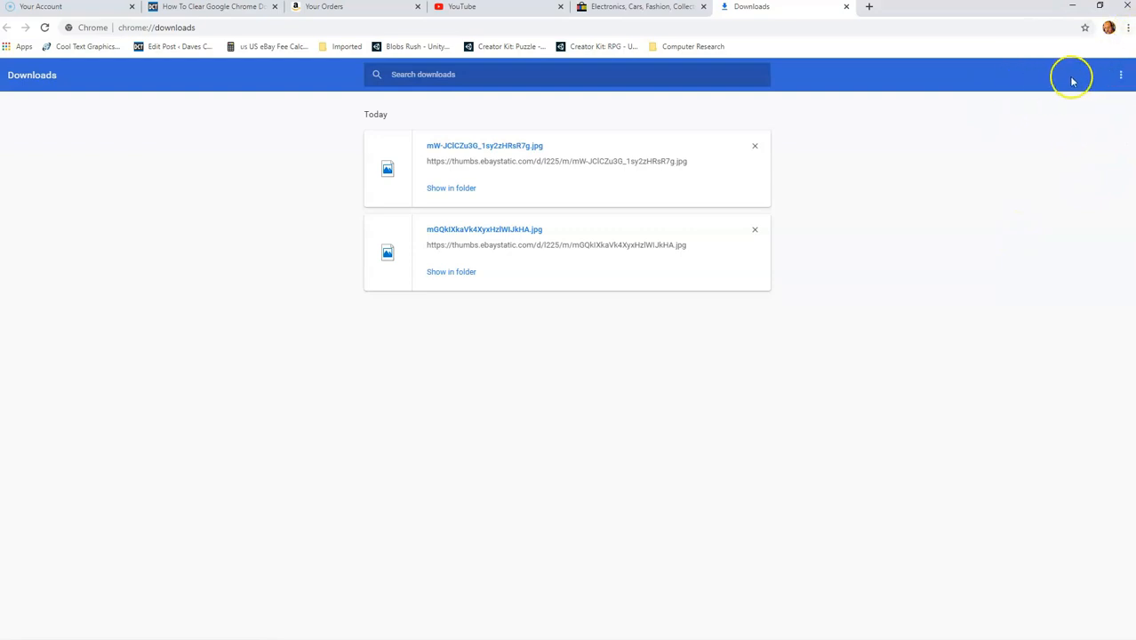
{"action": "left_click", "coordinate": [1122, 76]}
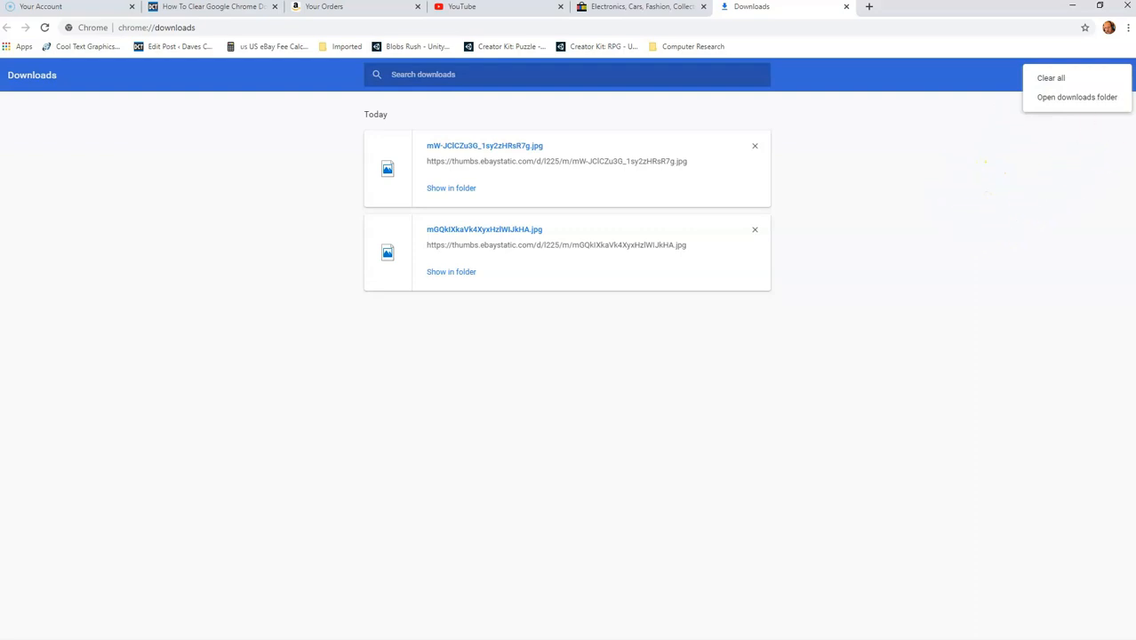
Reach Chrome Settings and reveal the Advanced Privacy and security options.
{"action": "left_click", "coordinate": [1127, 29]}
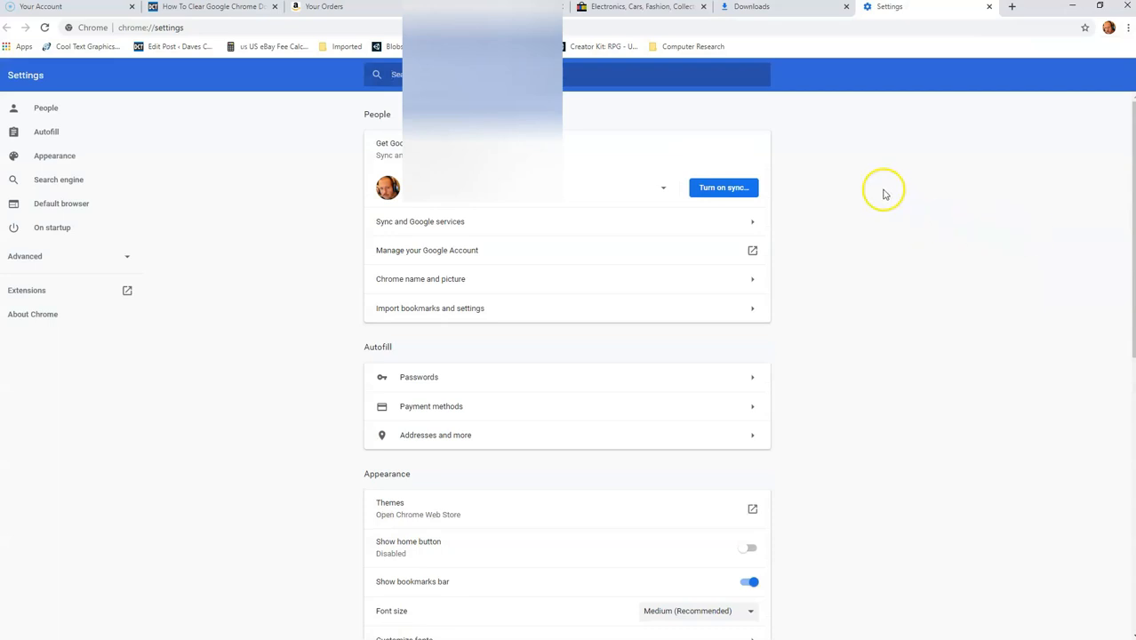
{"action": "scroll", "coordinate": [631, 247], "scroll_direction": "down", "scroll_amount": 5}
{"action": "scroll", "coordinate": [631, 247], "scroll_direction": "down", "scroll_amount": 5}
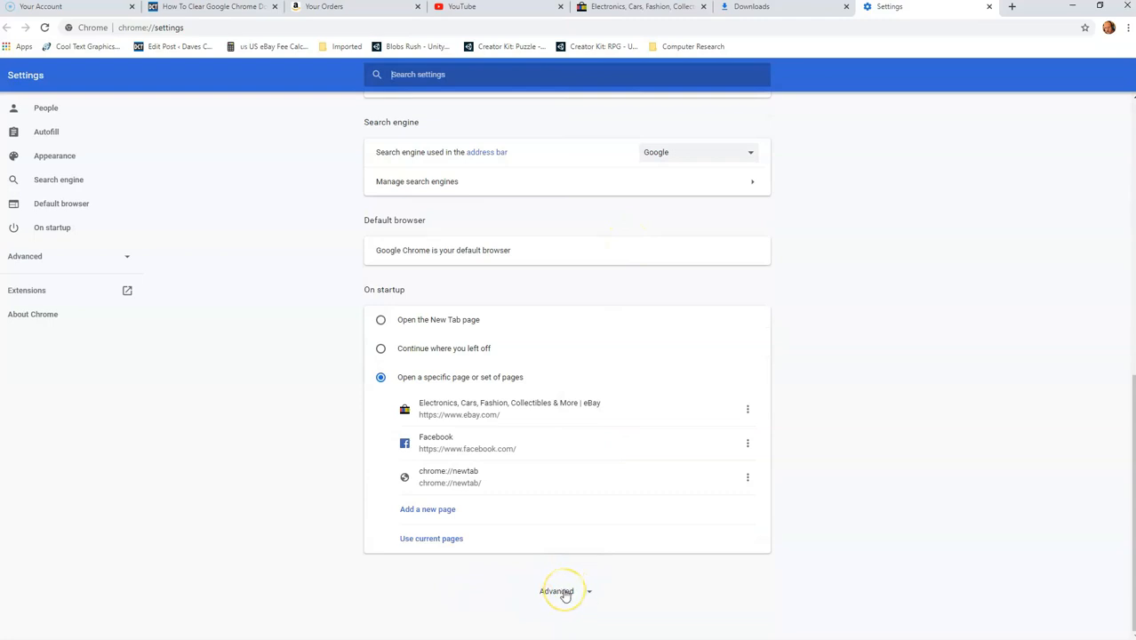
{"action": "left_click", "coordinate": [564, 591]}
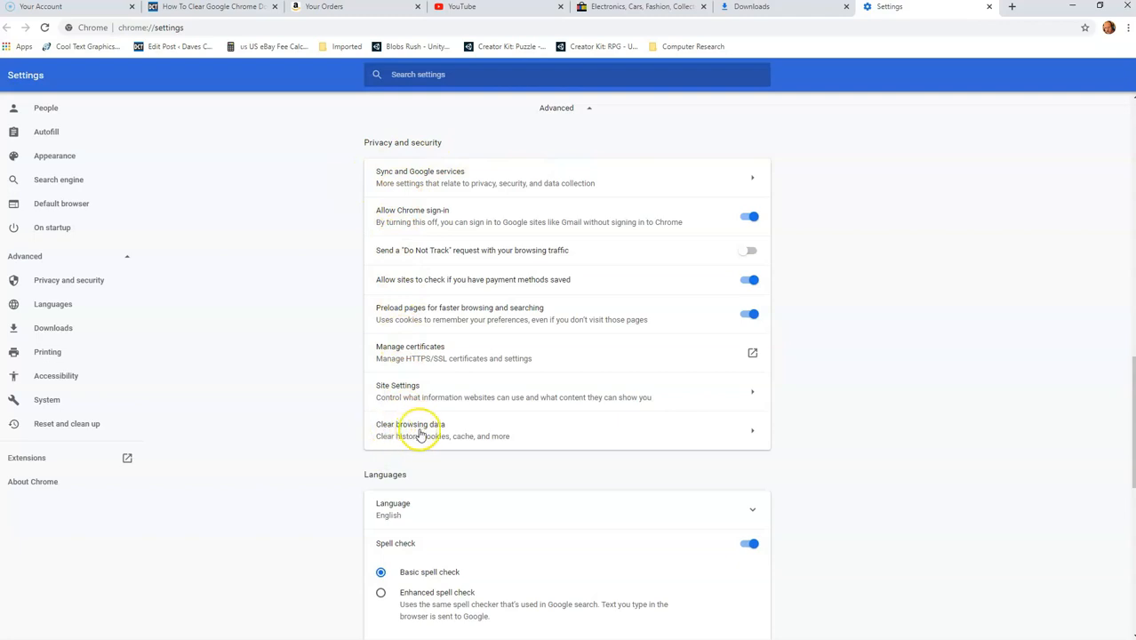
Clear Download history for All time via the Clear browsing data dialog.
{"action": "left_click", "coordinate": [569, 423]}
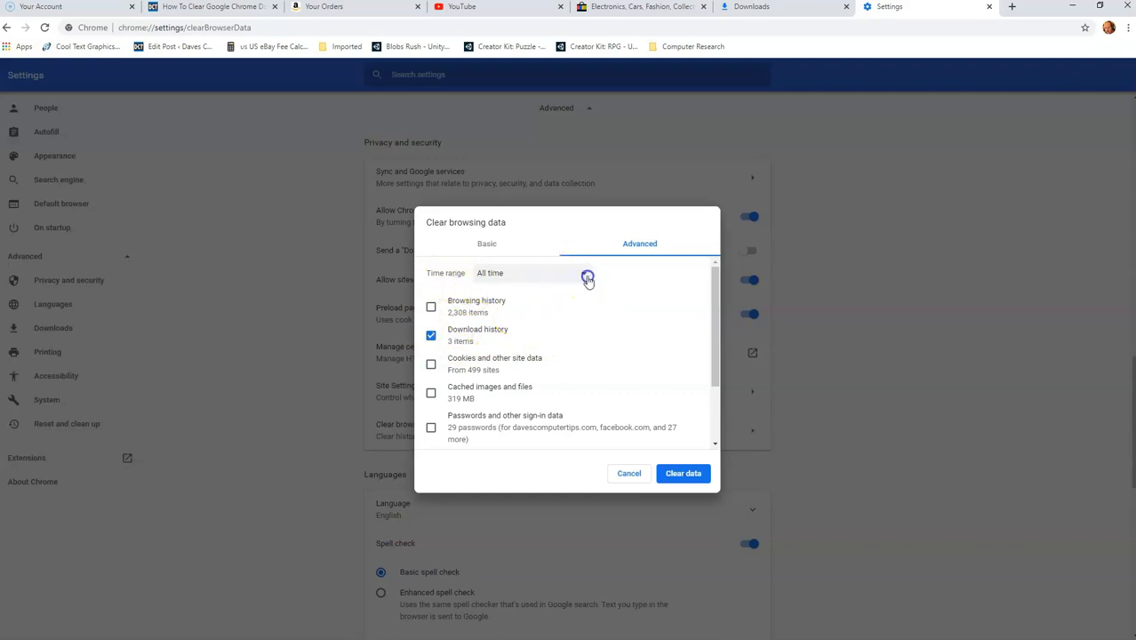
{"action": "left_click", "coordinate": [584, 274]}
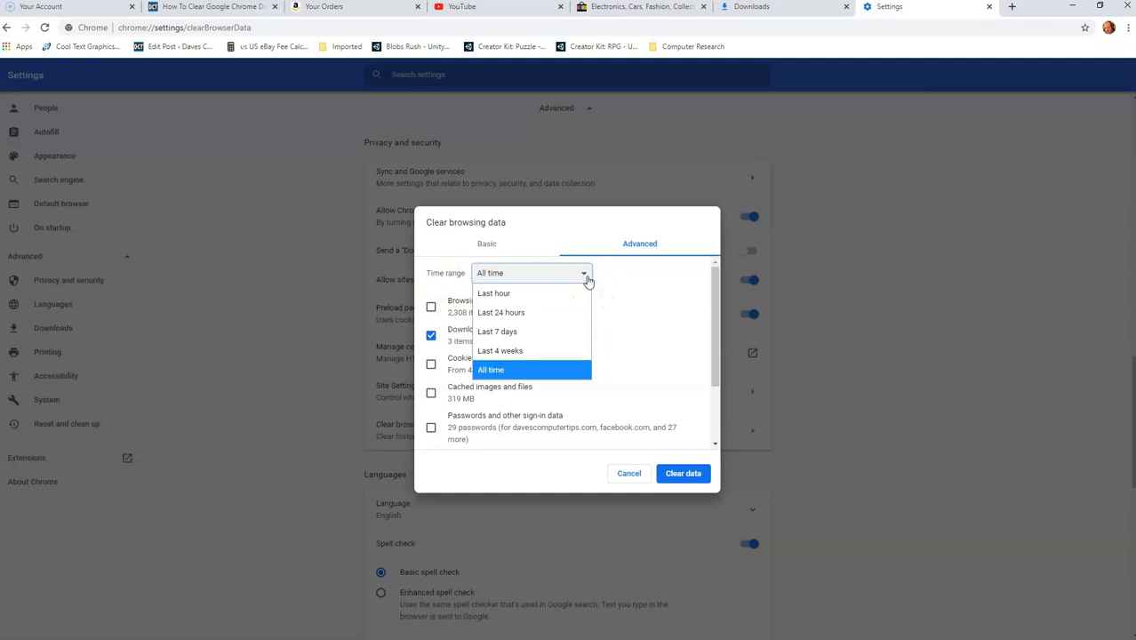
{"action": "left_click", "coordinate": [520, 369]}
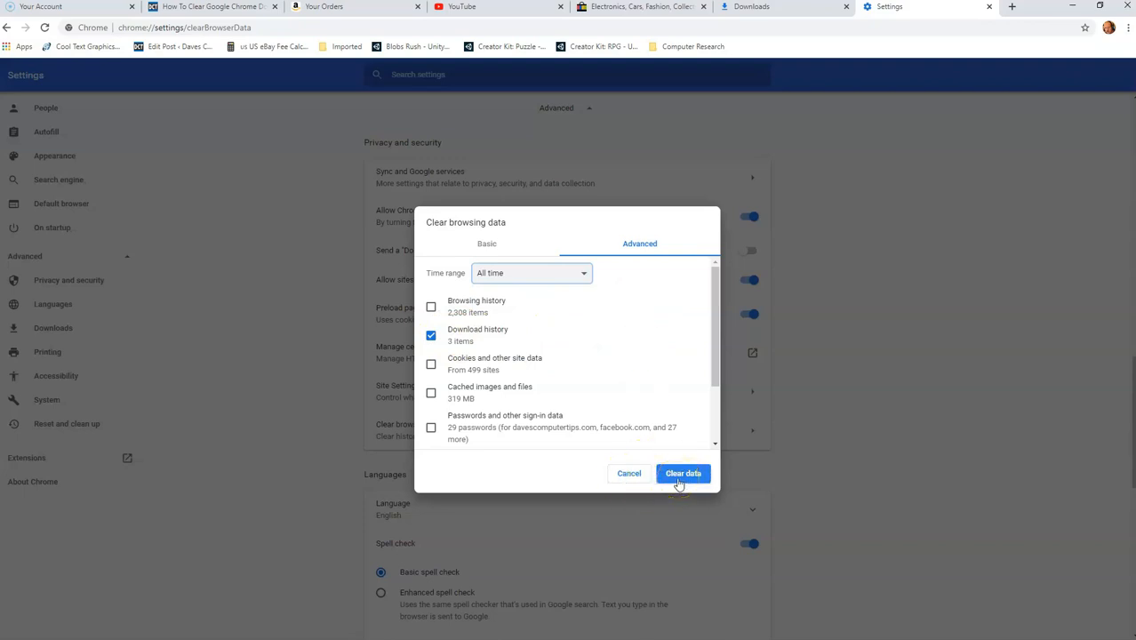
{"action": "left_click", "coordinate": [682, 473]}
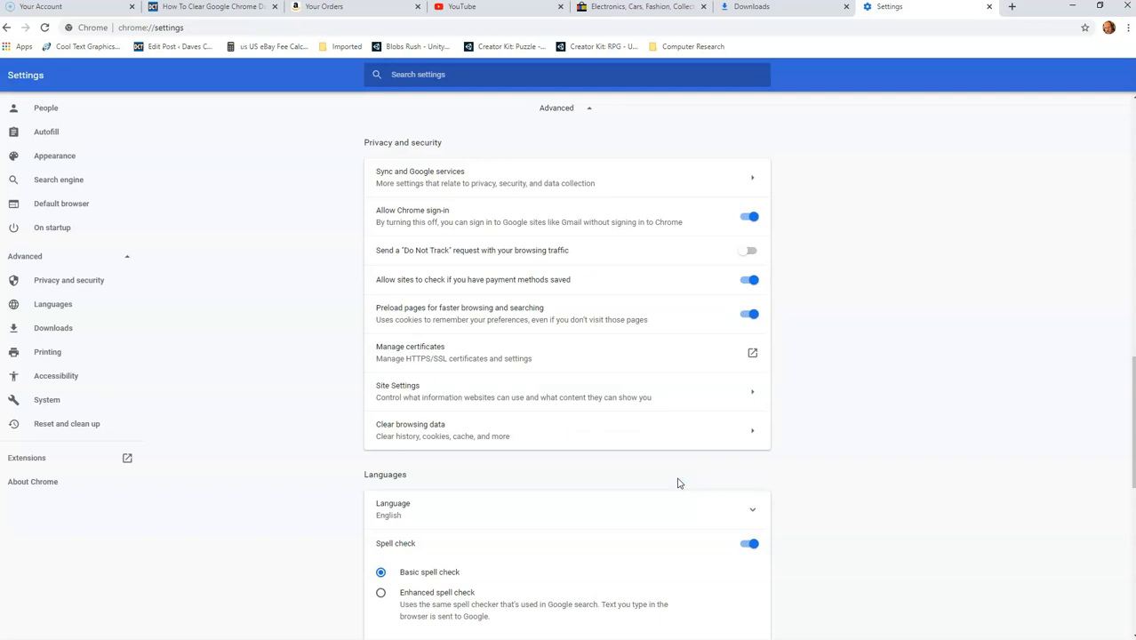